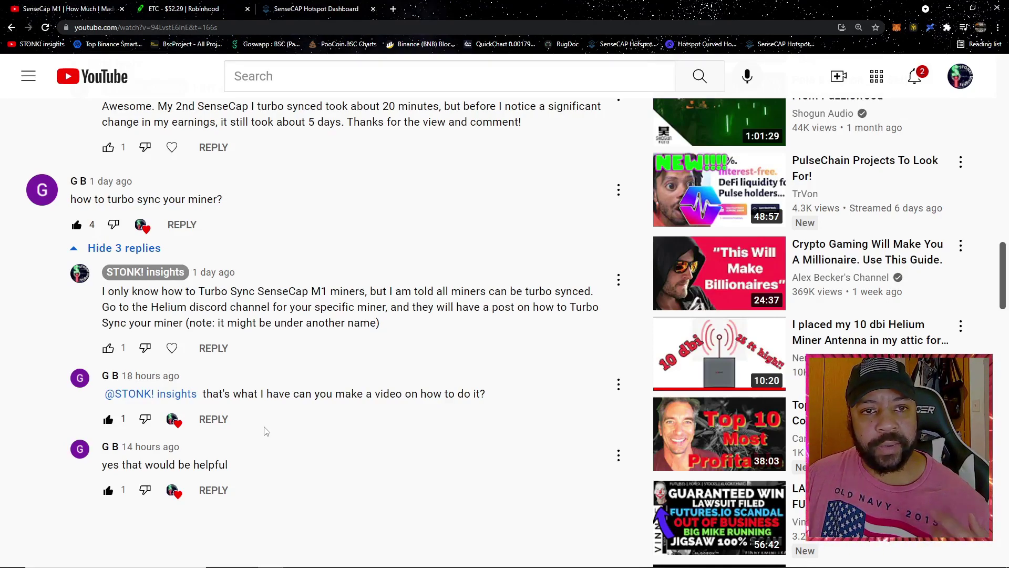
Read through the video's turbo sync comments, then switch to the Robinhood waitlist tab.
scroll(226, 378, "up", 10)
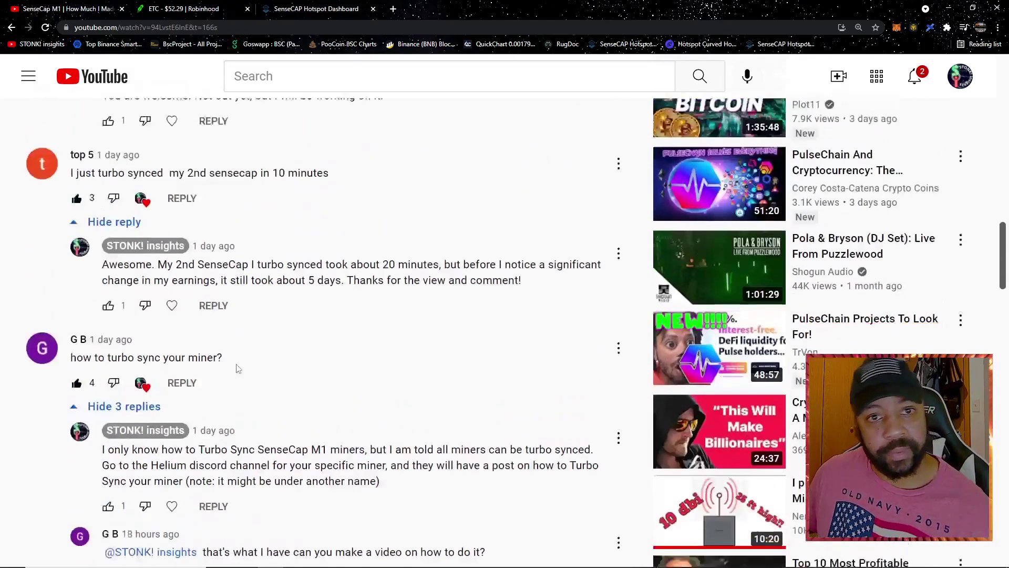
scroll(223, 385, "up", 12)
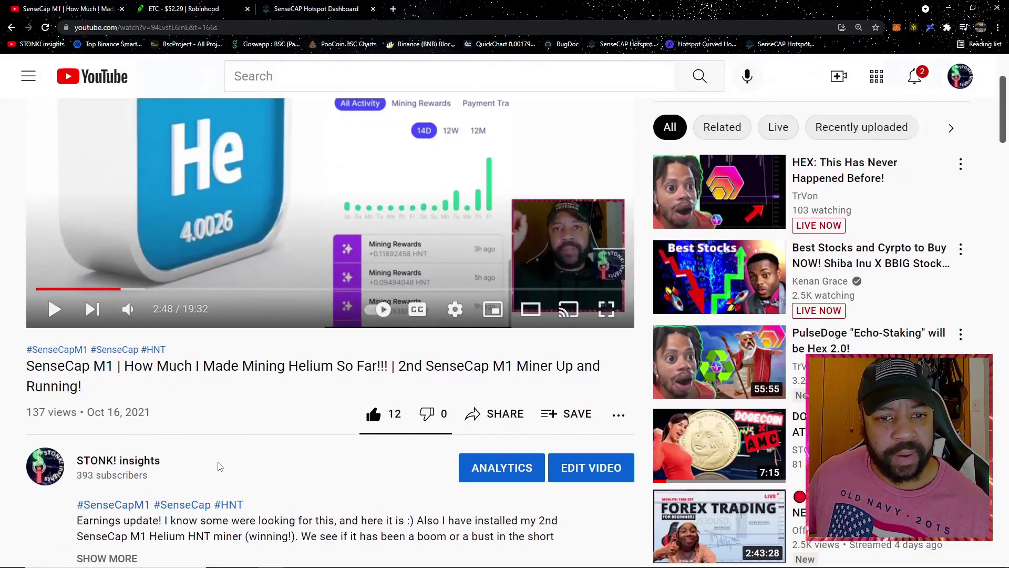
scroll(220, 466, "down", 1)
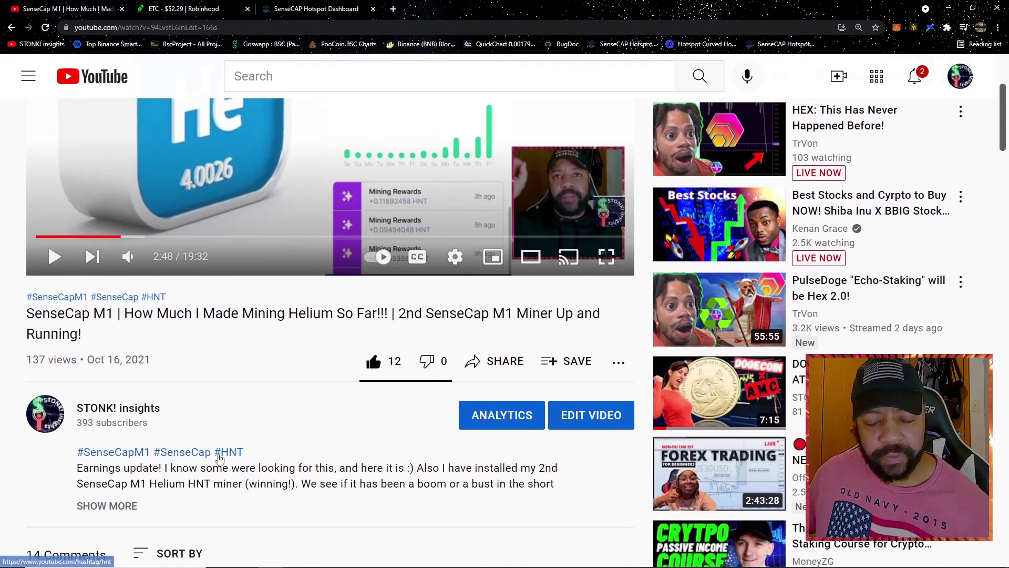
scroll(221, 455, "down", 6)
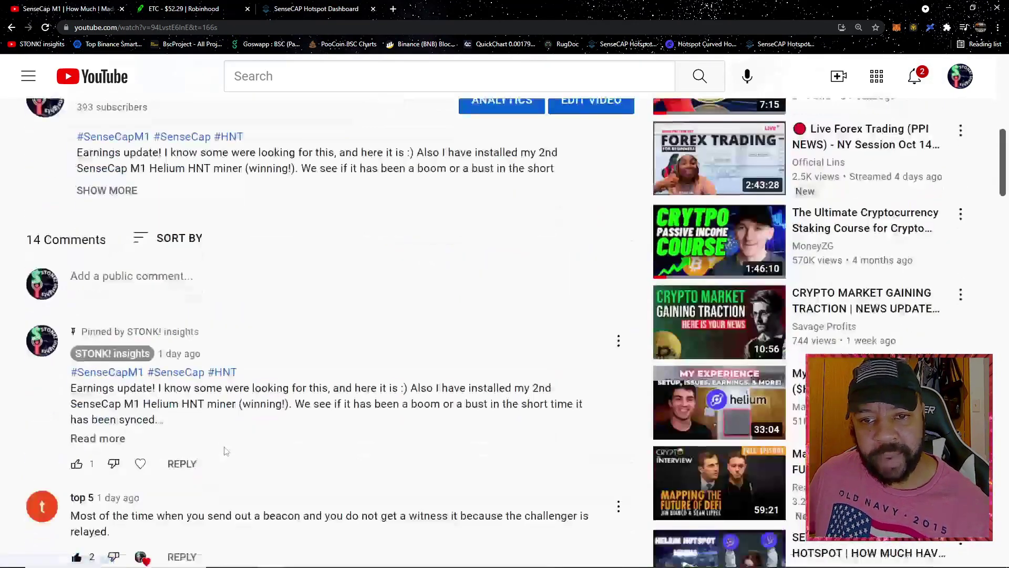
scroll(224, 453, "down", 9)
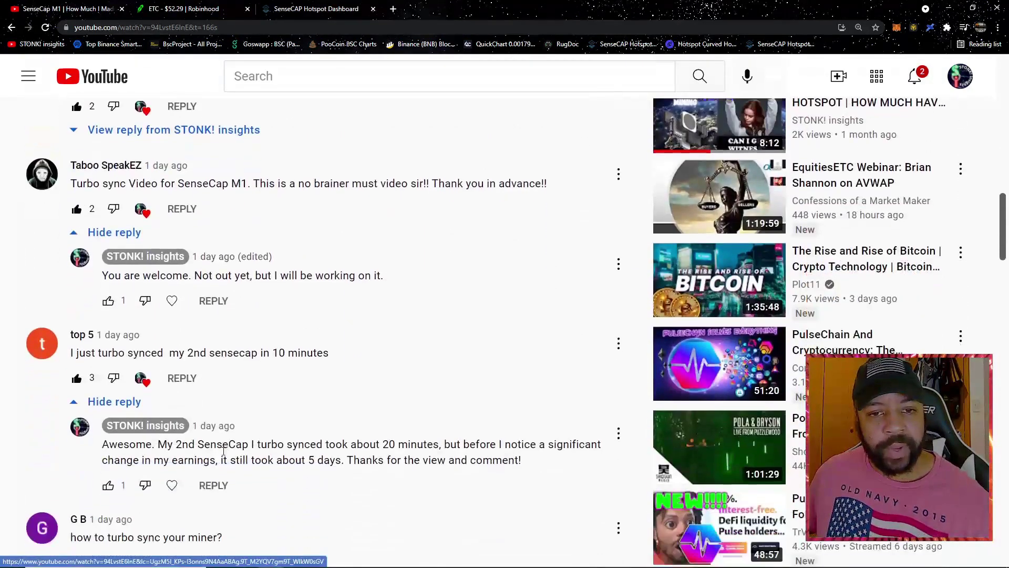
scroll(224, 455, "down", 2)
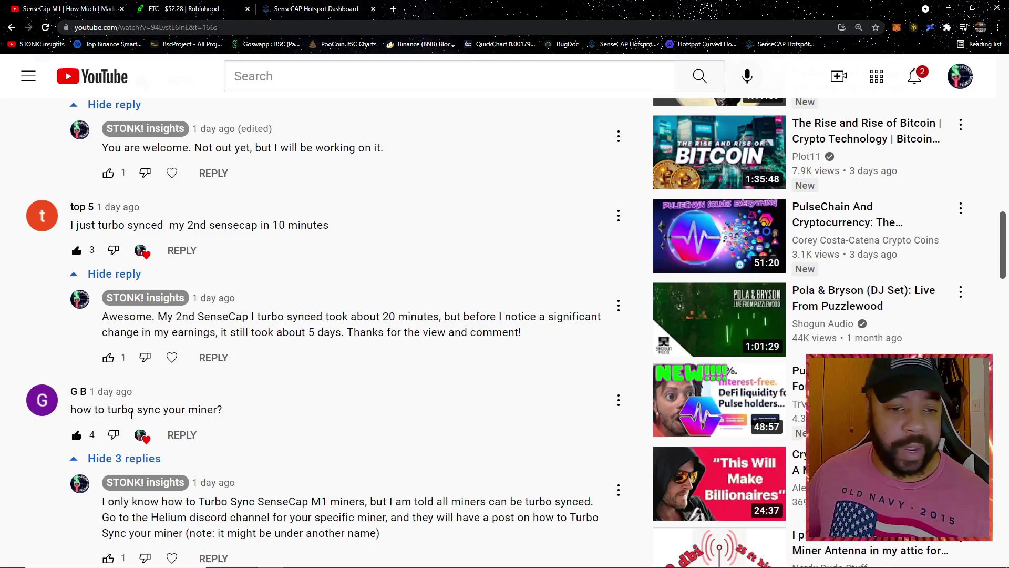
scroll(334, 388, "down", 1)
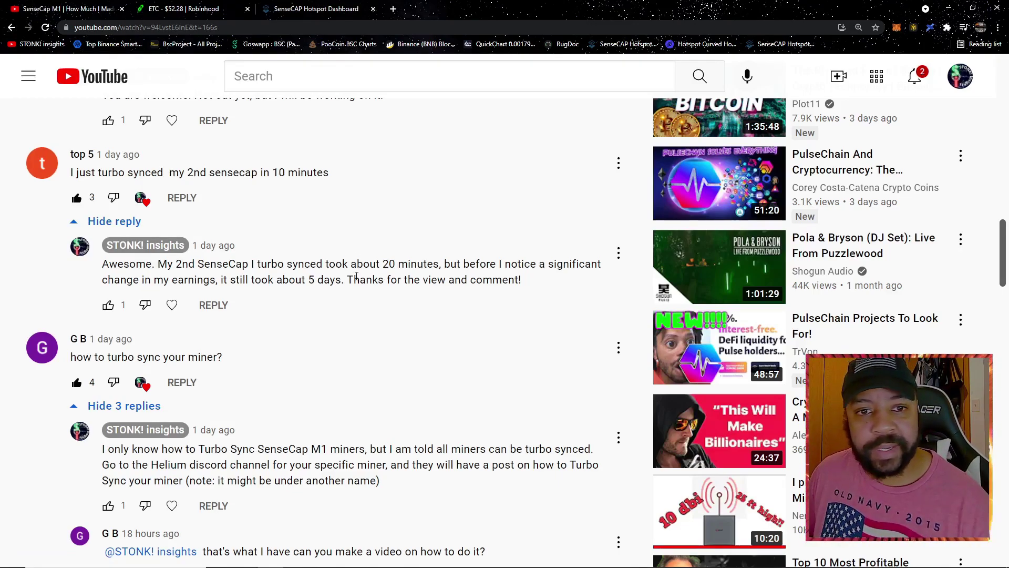
scroll(356, 279, "down", 5)
scroll(344, 292, "down", 1)
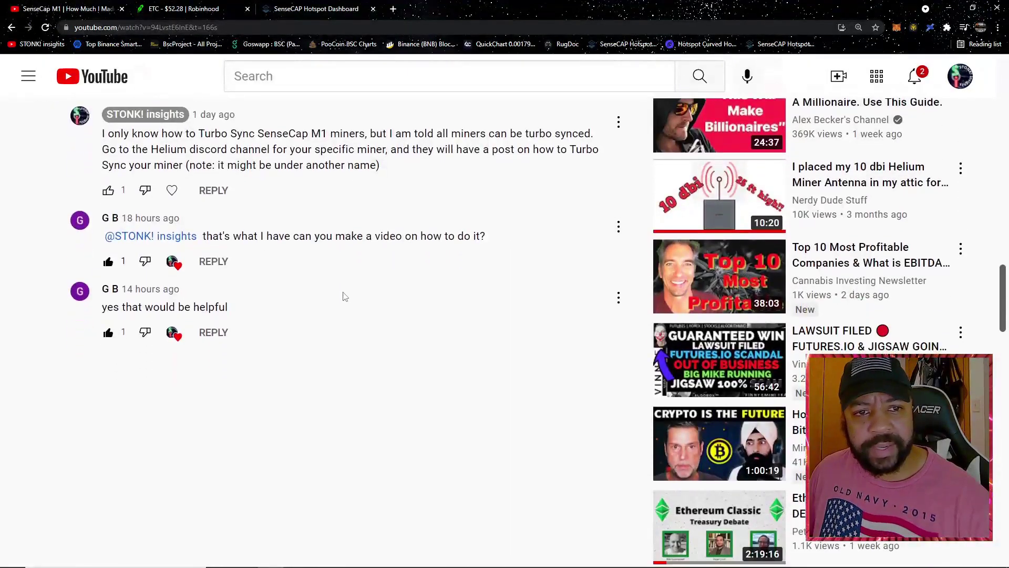
scroll(339, 268, "up", 2)
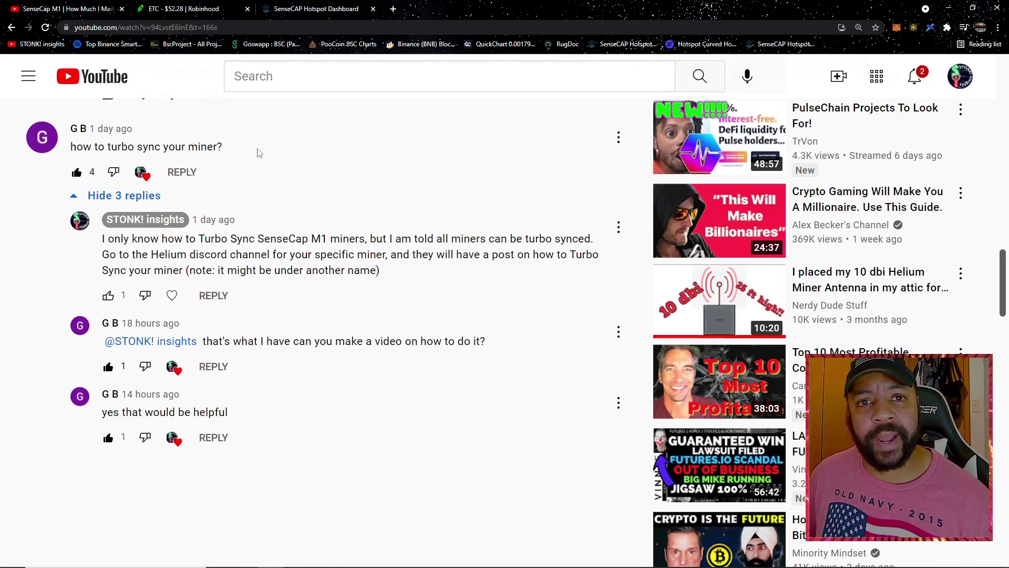
key("ctrl+Tab")
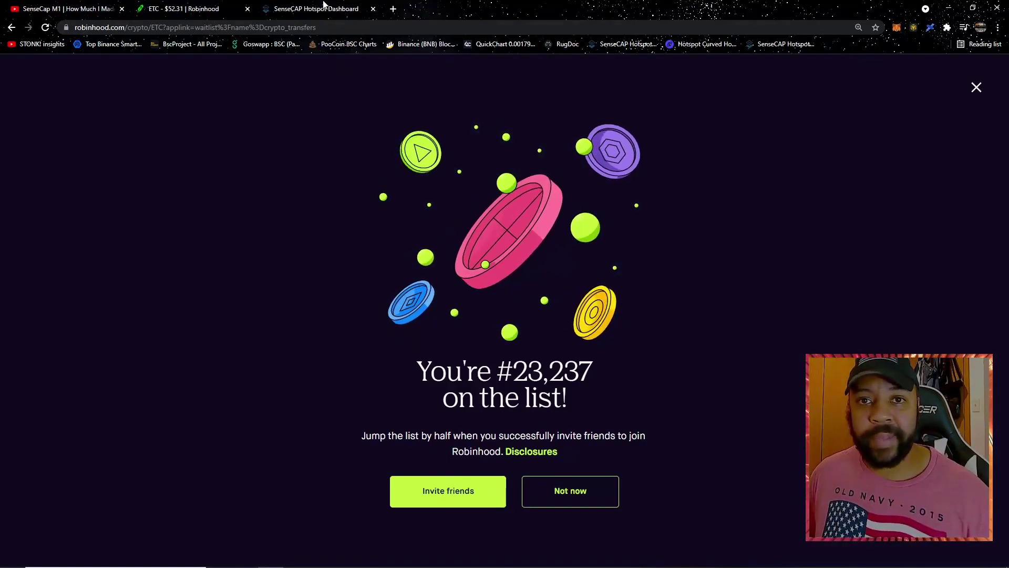
Go to the SenseCAP Dashboard's Hotspot list and begin adding a new hotspot.
left_click(324, 7)
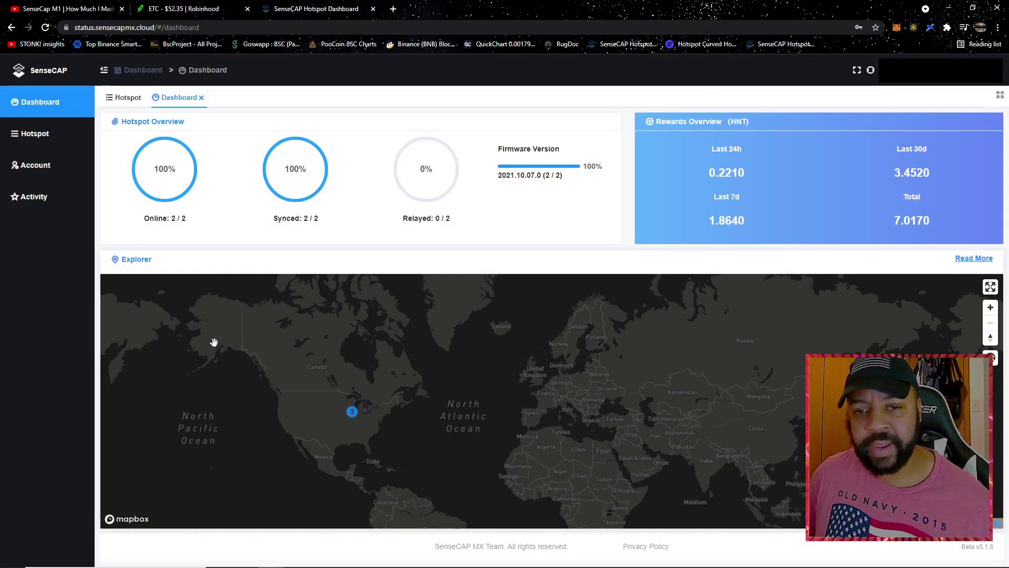
left_click(129, 98)
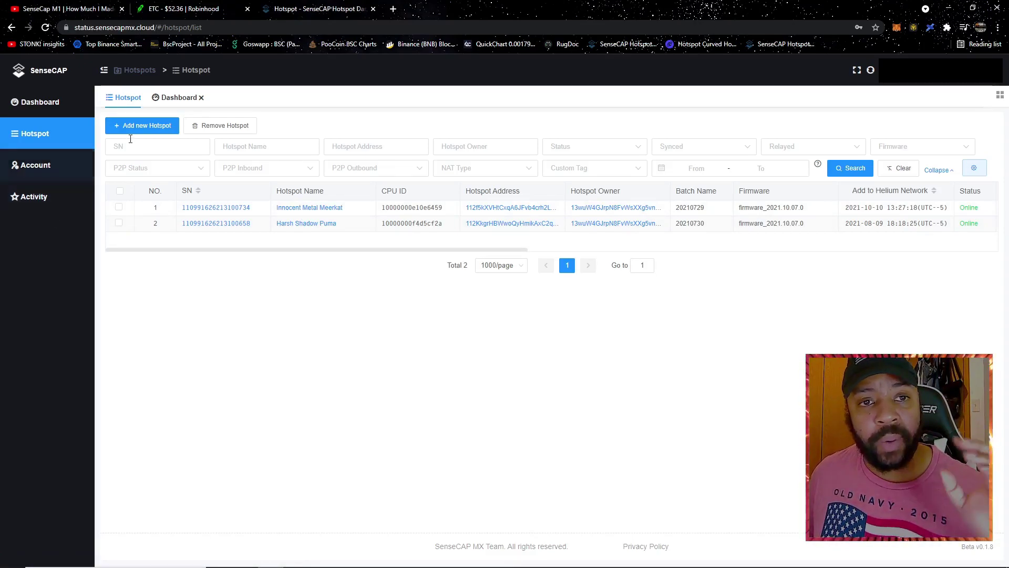
left_click(144, 127)
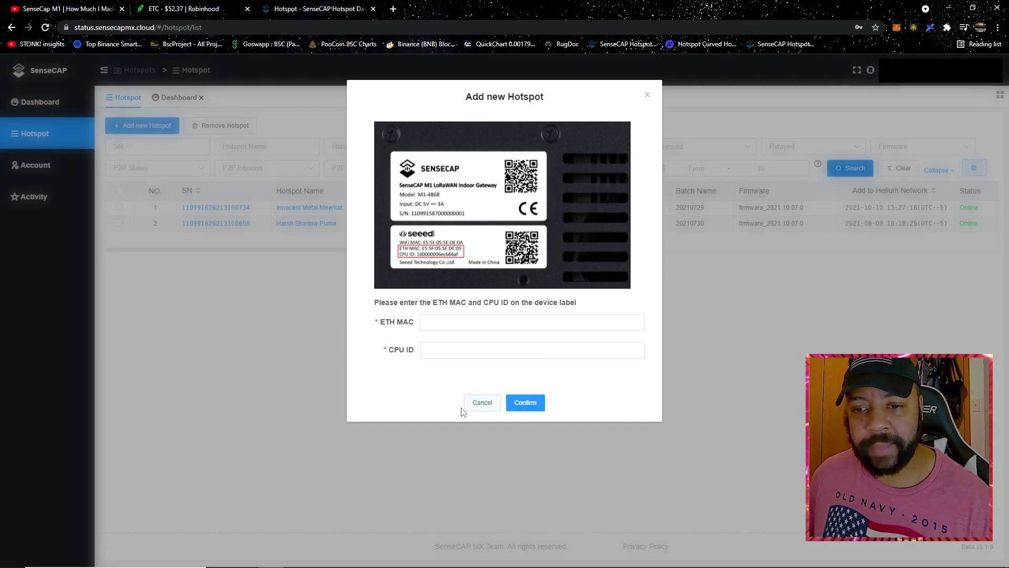
left_click(482, 403)
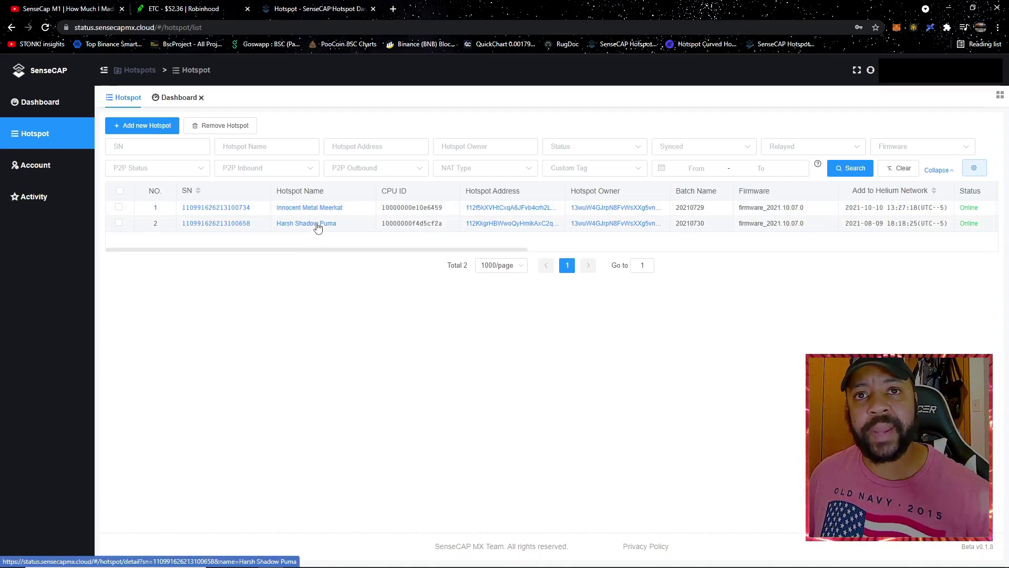
Open Harsh Shadow Puma's details, showing P2P Healthy, region US915 and a synced blockchain.
left_click(318, 225)
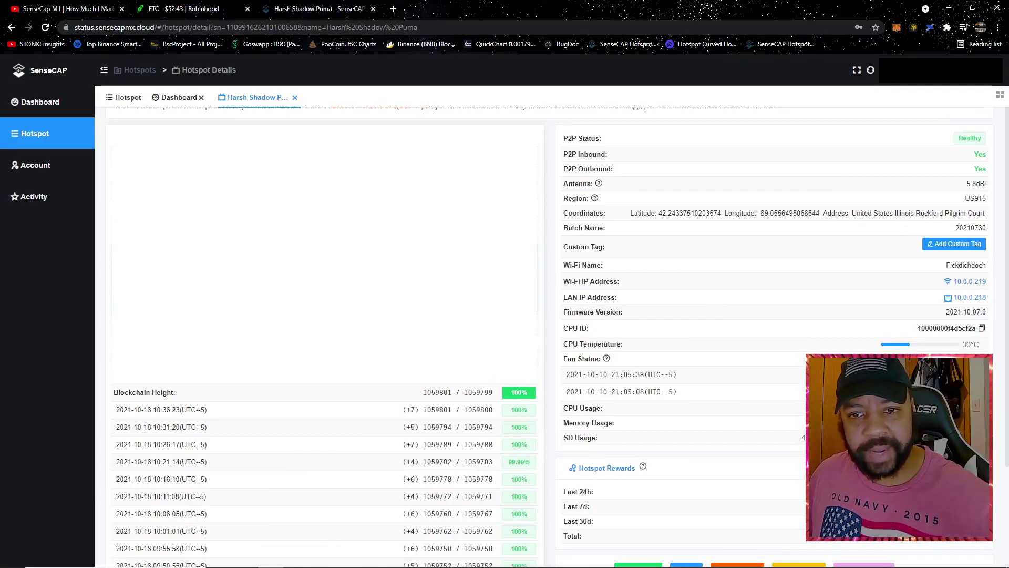
scroll(525, 315, "up", 1)
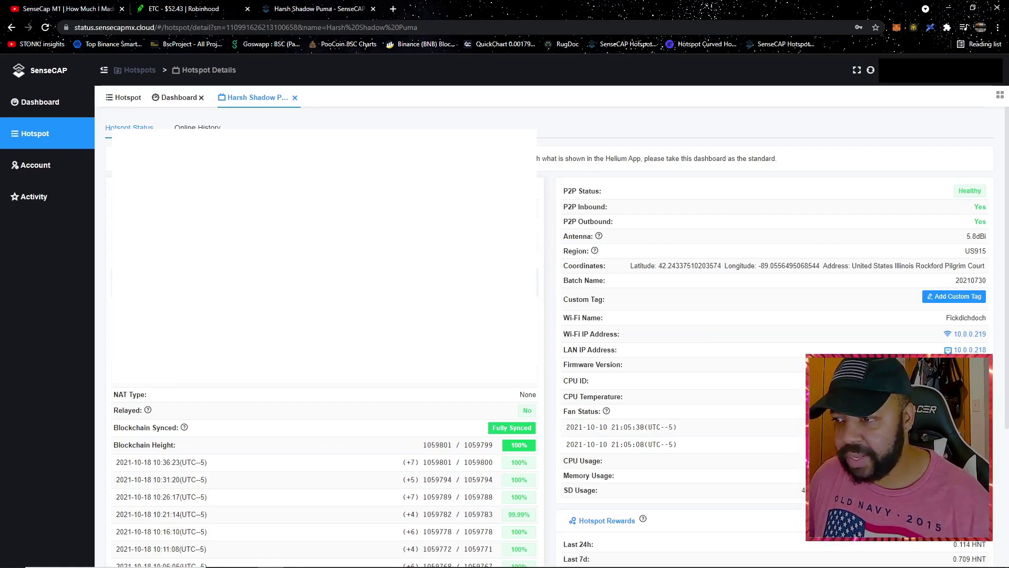
scroll(628, 286, "down", 1)
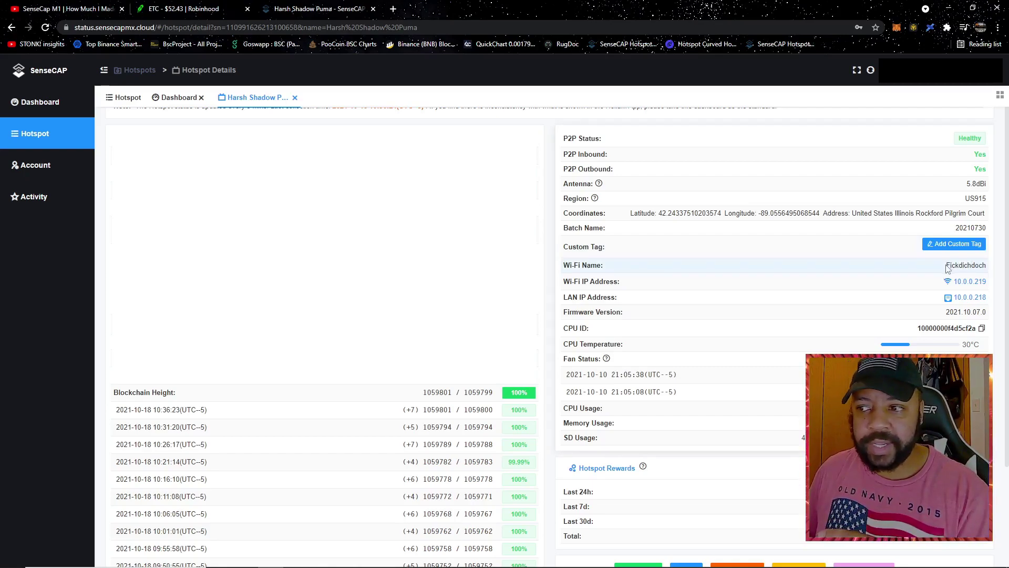
left_click_drag(946, 266, 991, 271)
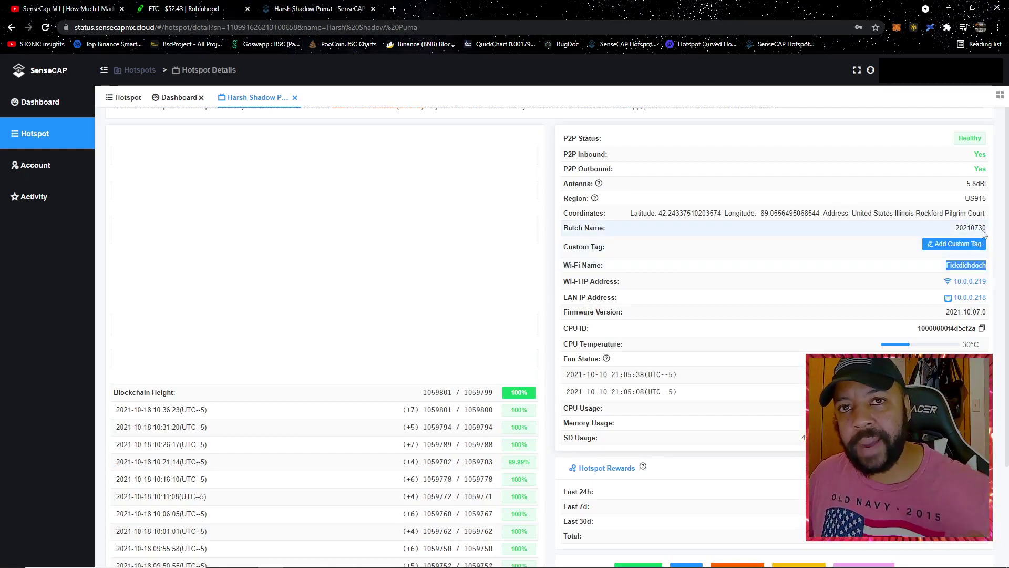
left_click(839, 243)
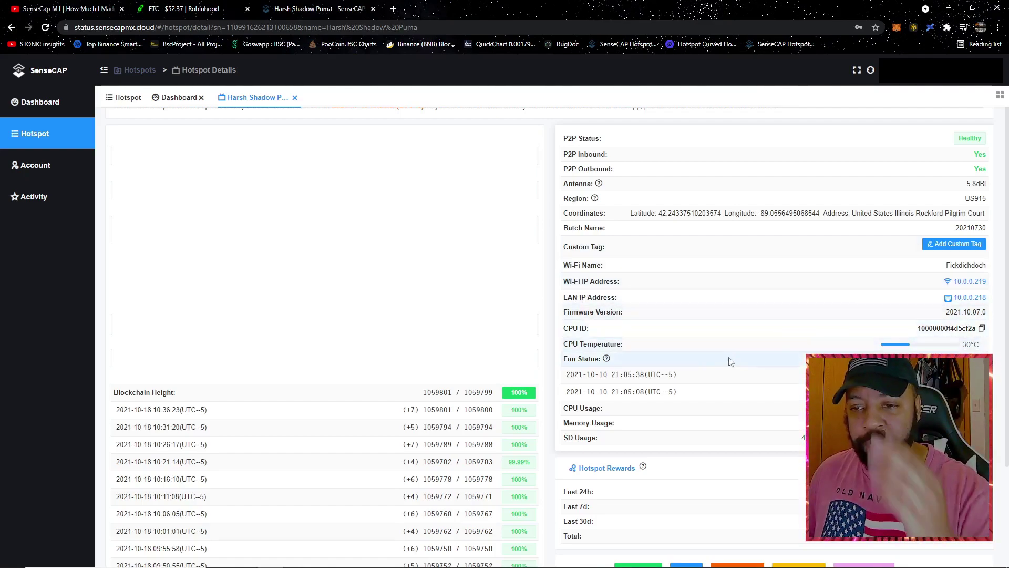
mouse_move(606, 358)
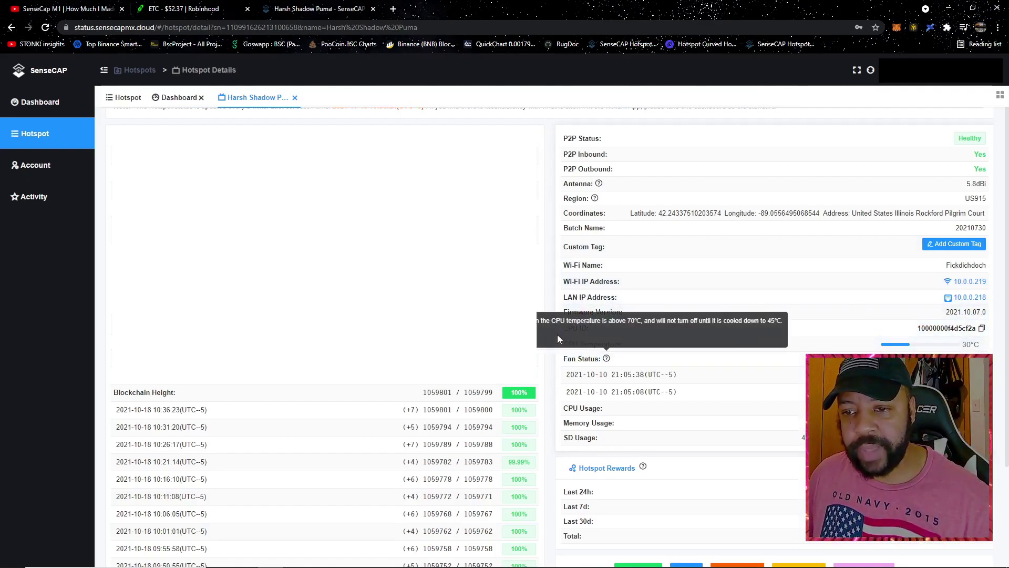
Copy the hotspot's CPU ID and open its LAN IP 10.0.0.218 in a new tab.
left_click(981, 329)
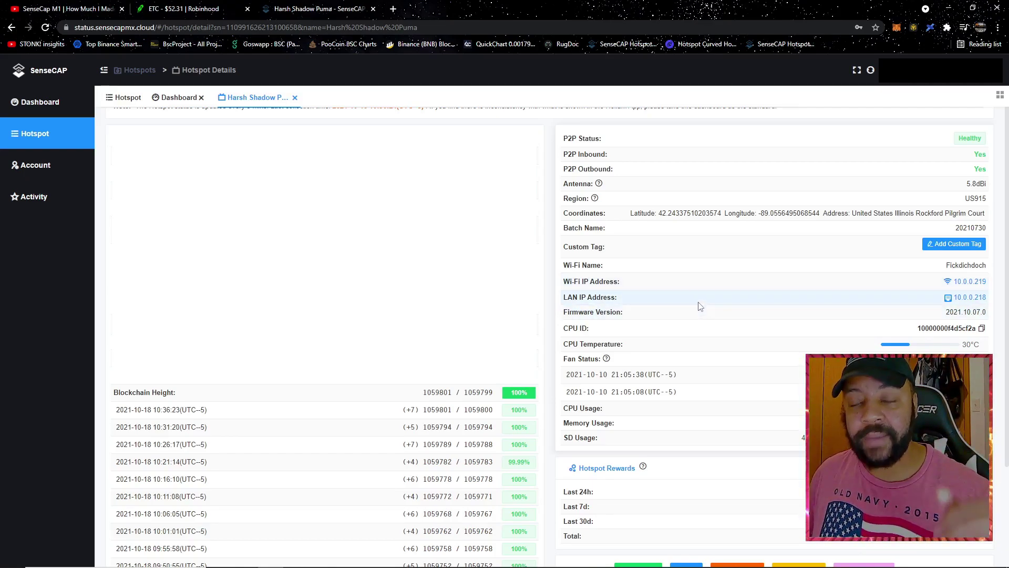
left_click(974, 298)
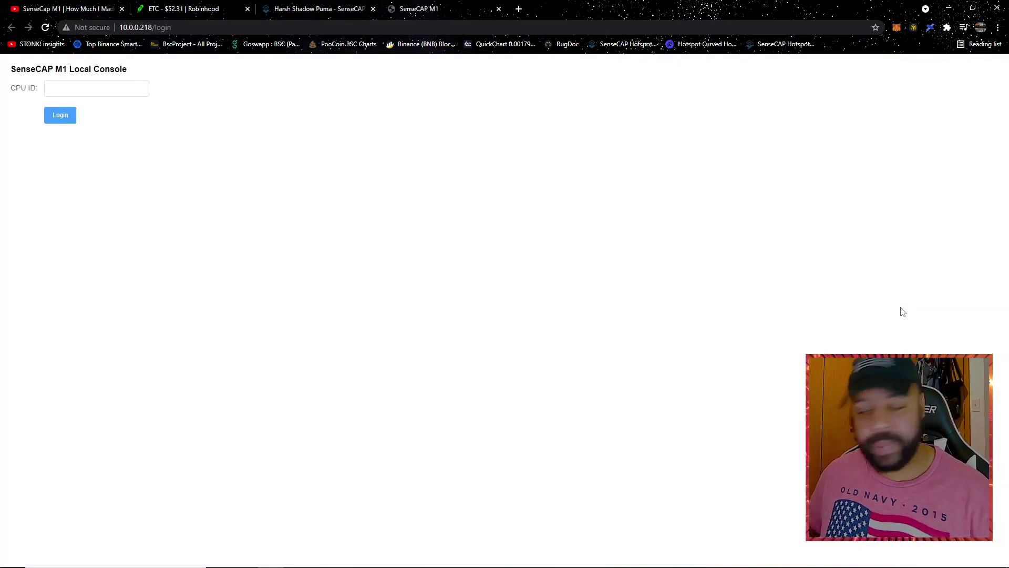
Zoom the login page in twice, paste the copied CPU ID and log in.
key("ctrl+plus")
key("ctrl+plus")
key("ctrl+plus")
key("ctrl+plus")
key("ctrl+plus")
key("ctrl+plus")
key("ctrl+plus")
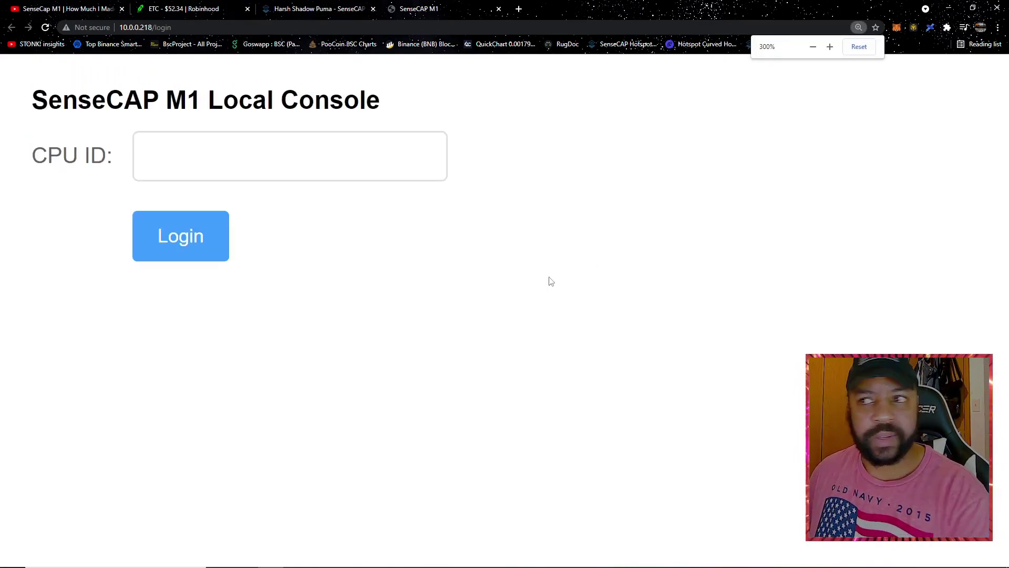
key("ctrl+plus")
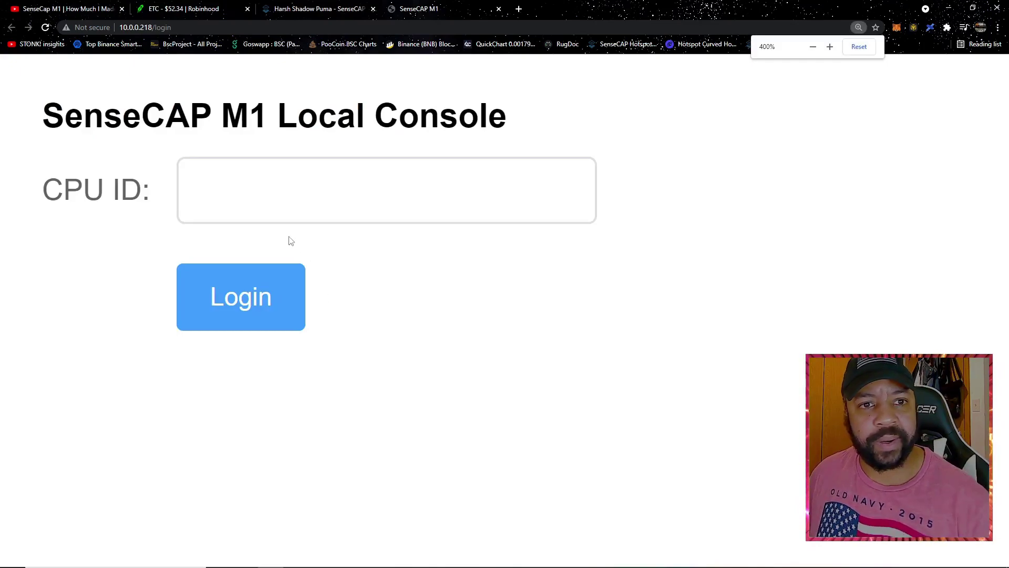
left_click(277, 198)
right_click(275, 200)
left_click(280, 284)
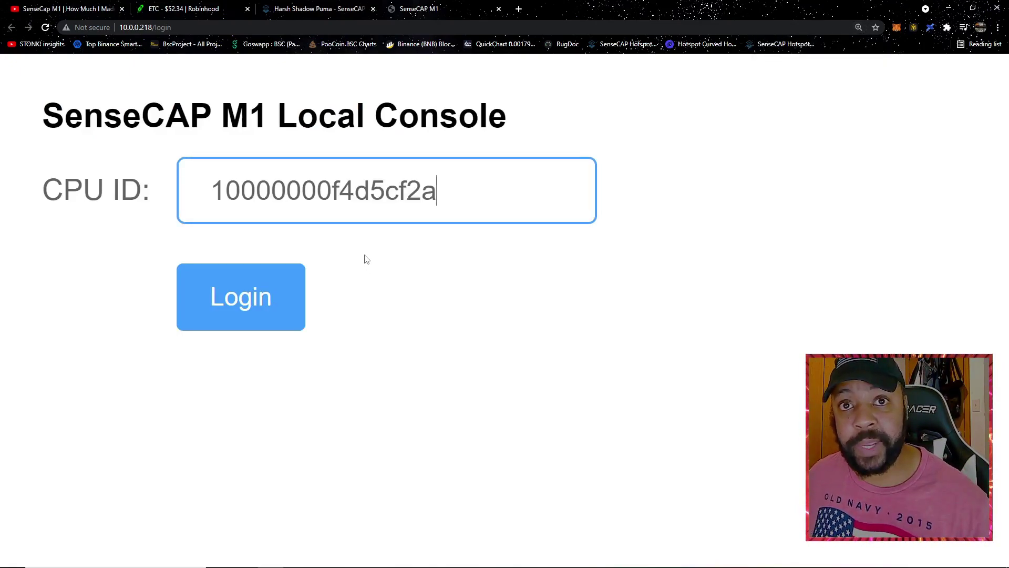
left_click(271, 312)
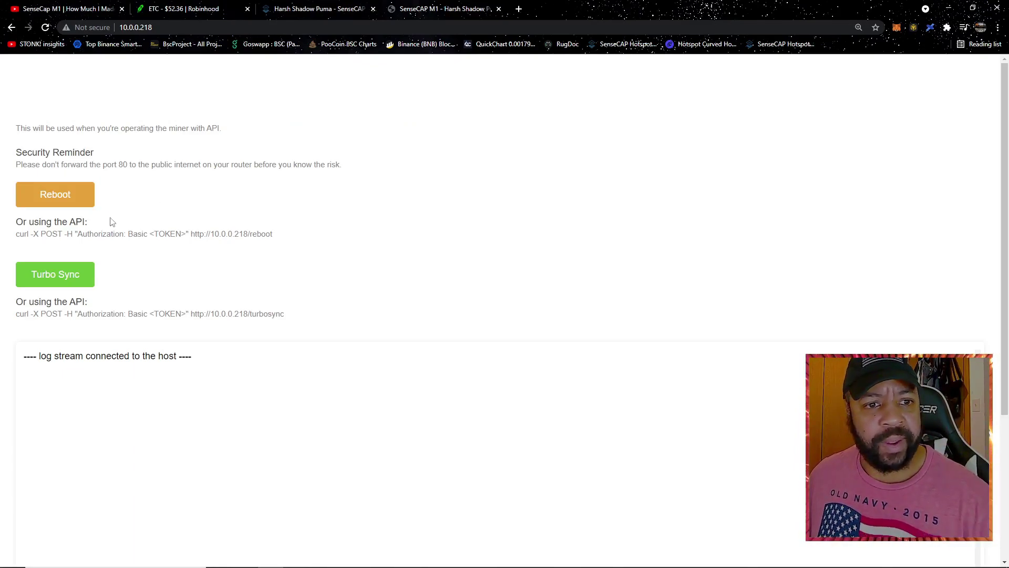
scroll(110, 219, "down", 1)
scroll(117, 245, "up", 1)
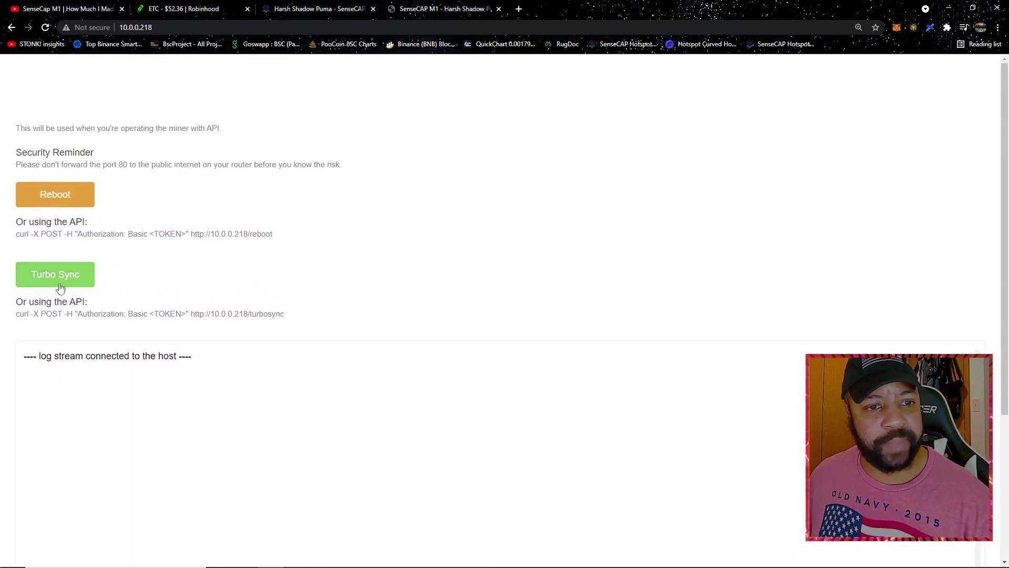